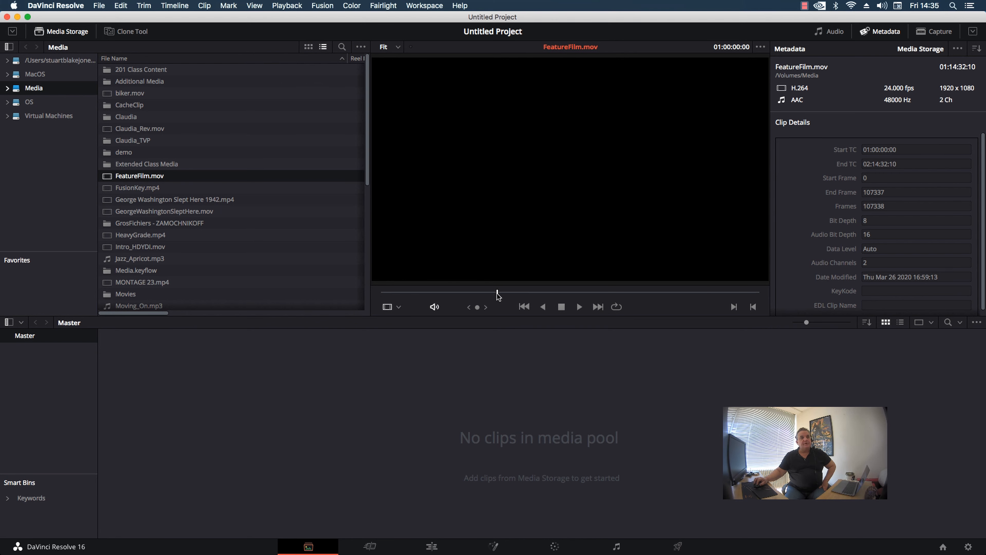
Skim through FeatureFilm.mov in the source viewer and open Scene Cut Detection for that clip.
drag(495, 292, 654, 282)
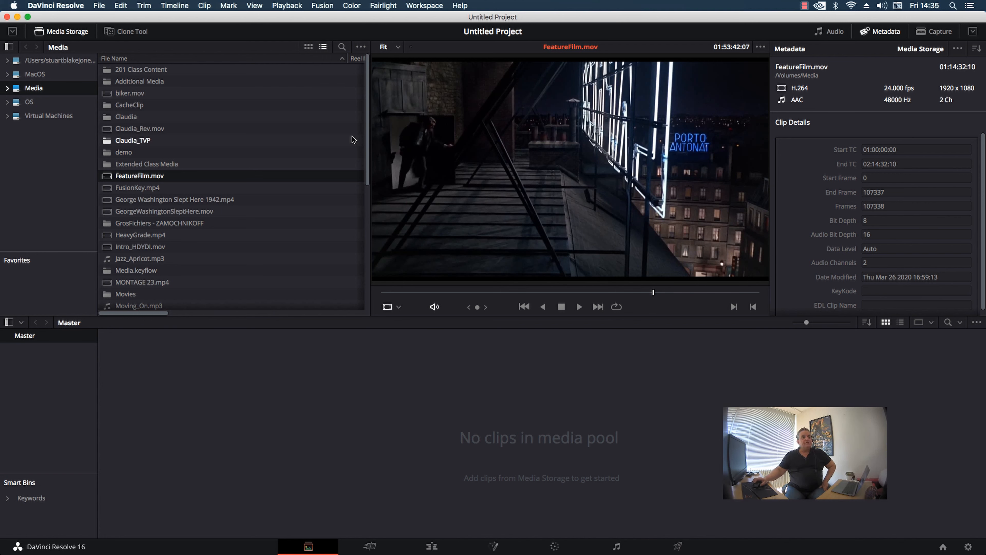
right_click(126, 176)
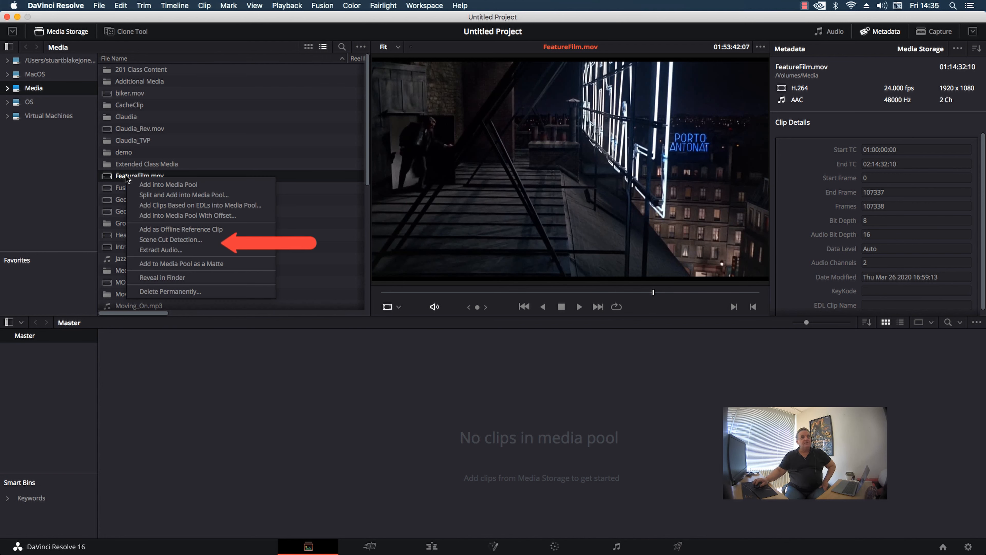
click(172, 239)
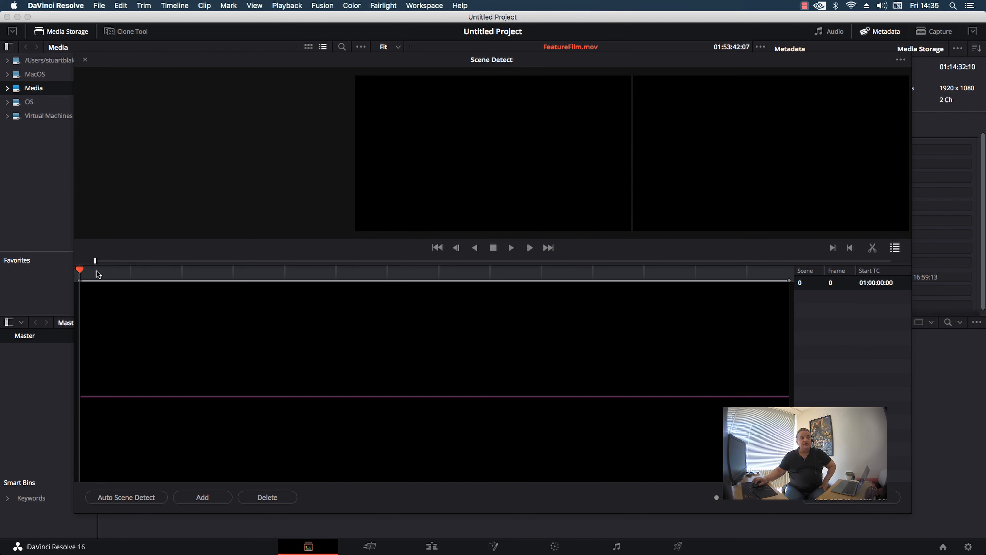
Scrub through the film in the scene detector to view frames at several points.
drag(80, 269, 138, 283)
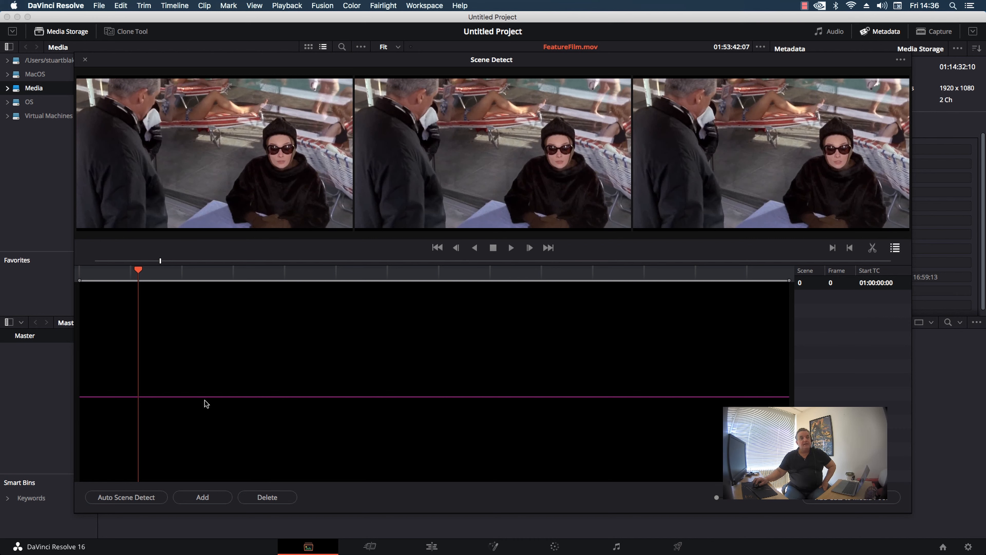
drag(205, 403, 198, 421)
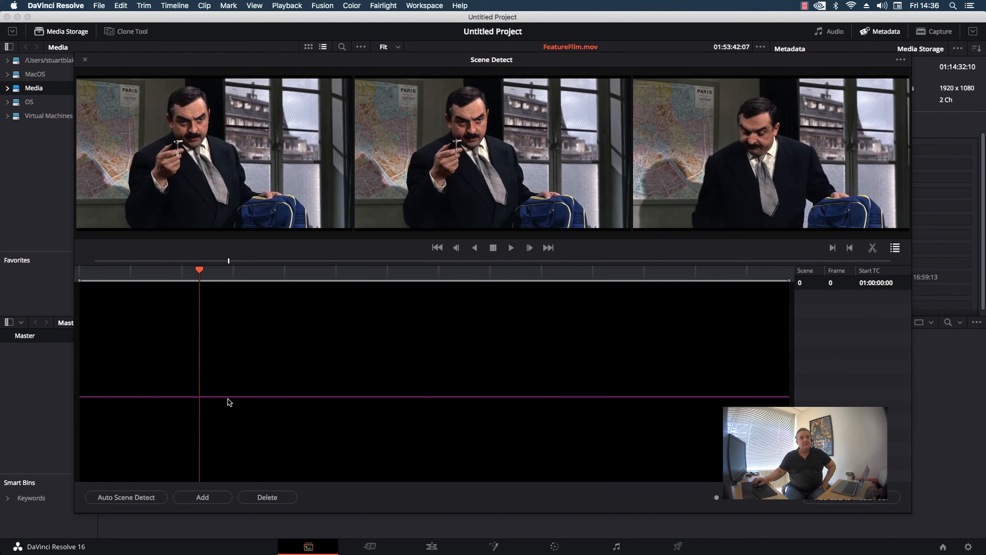
click(240, 397)
Adjust the detection threshold line to slightly below the middle of the graph and run Auto Scene Detect.
drag(267, 397, 282, 312)
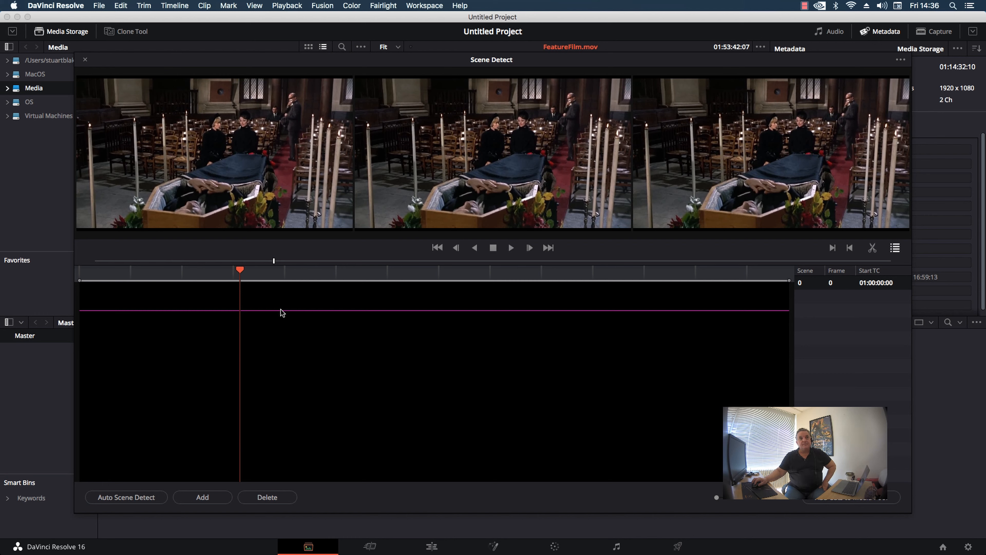
drag(282, 313, 297, 413)
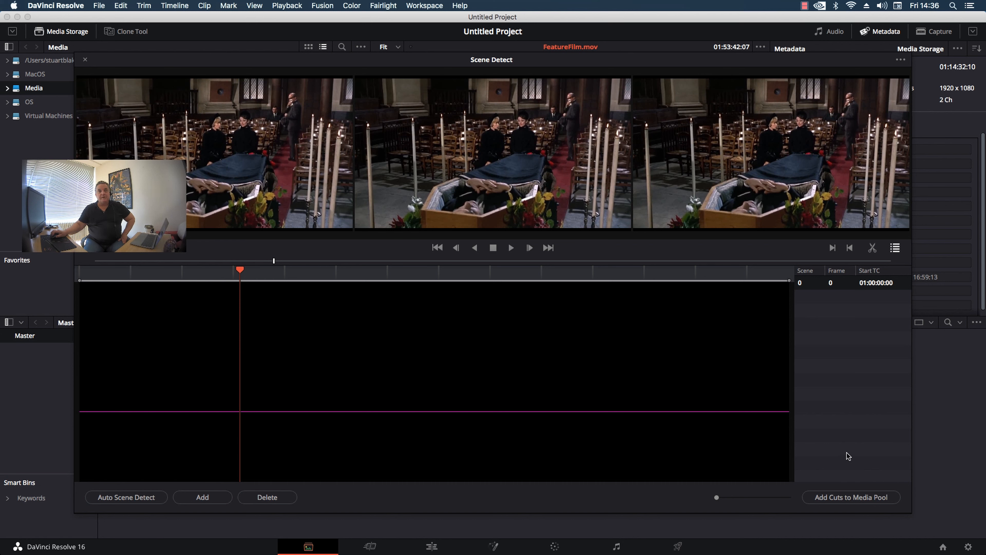
click(128, 497)
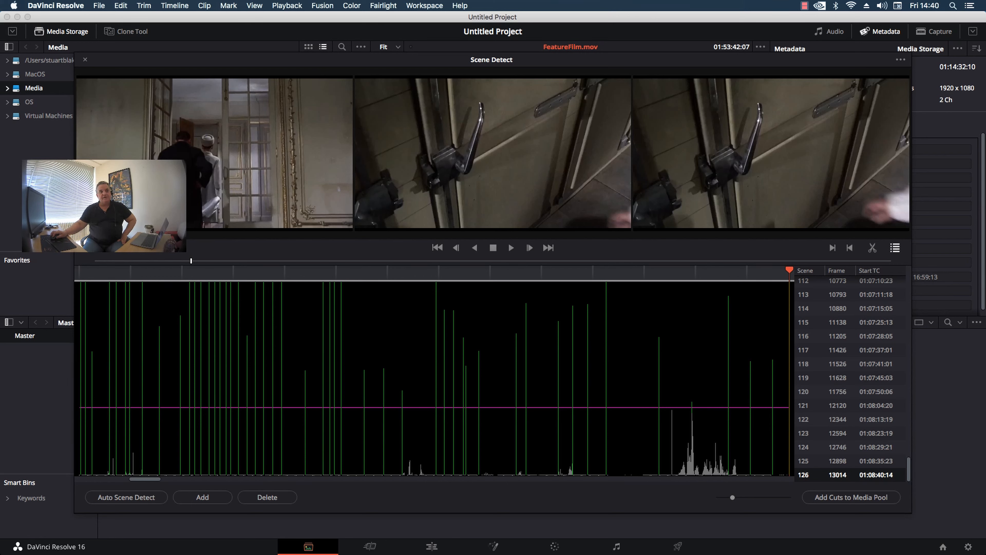
Check several detected cuts between scenes 116 and 122 by comparing the frames around each one.
click(809, 337)
click(813, 365)
click(808, 387)
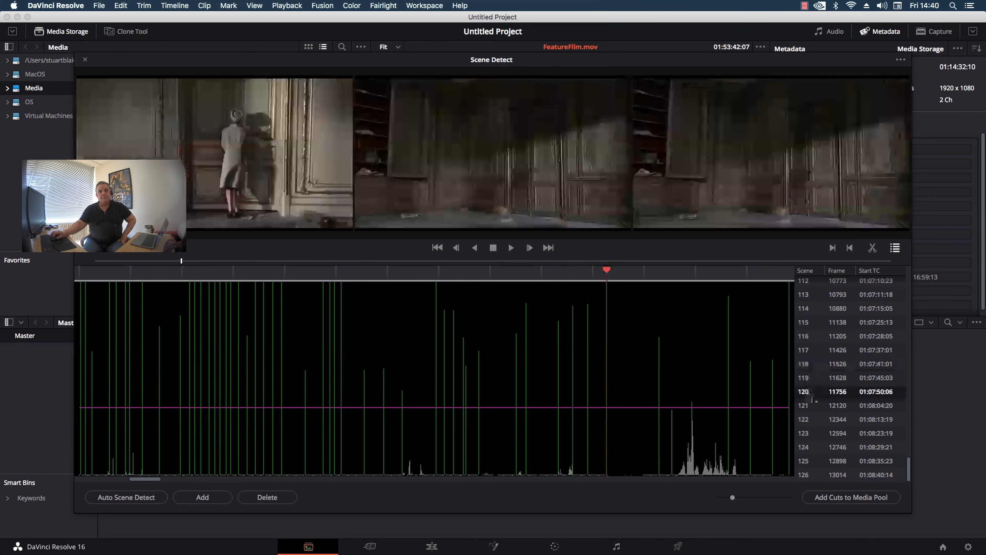
click(810, 408)
click(809, 421)
click(814, 334)
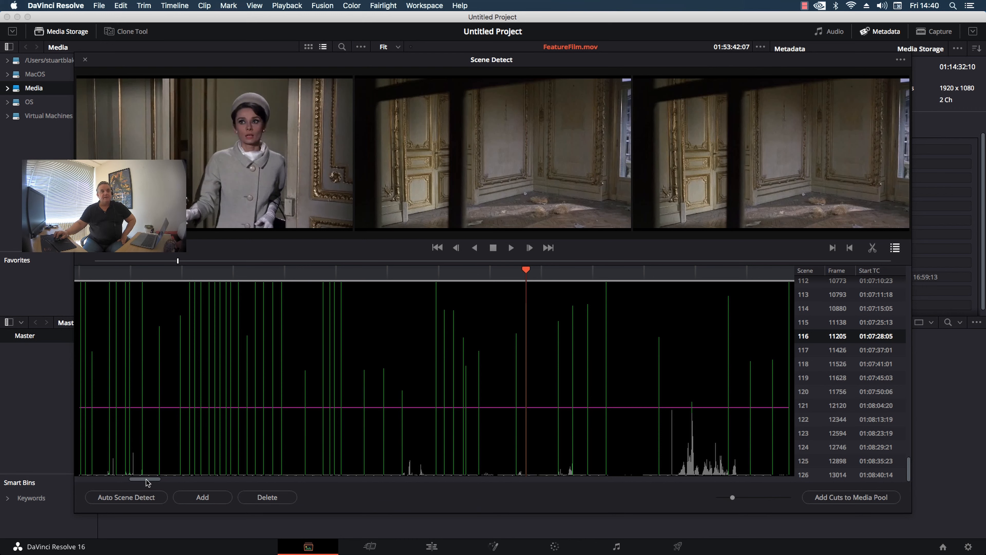
Mark the dense cluster of false cuts in the skiing shot ending at frame 4552 and delete them.
drag(146, 480, 110, 492)
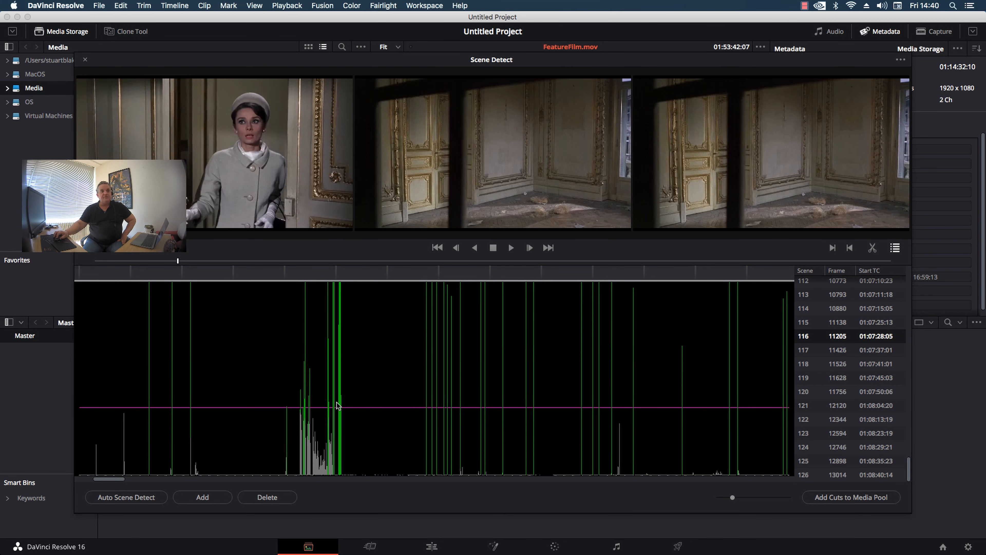
click(349, 276)
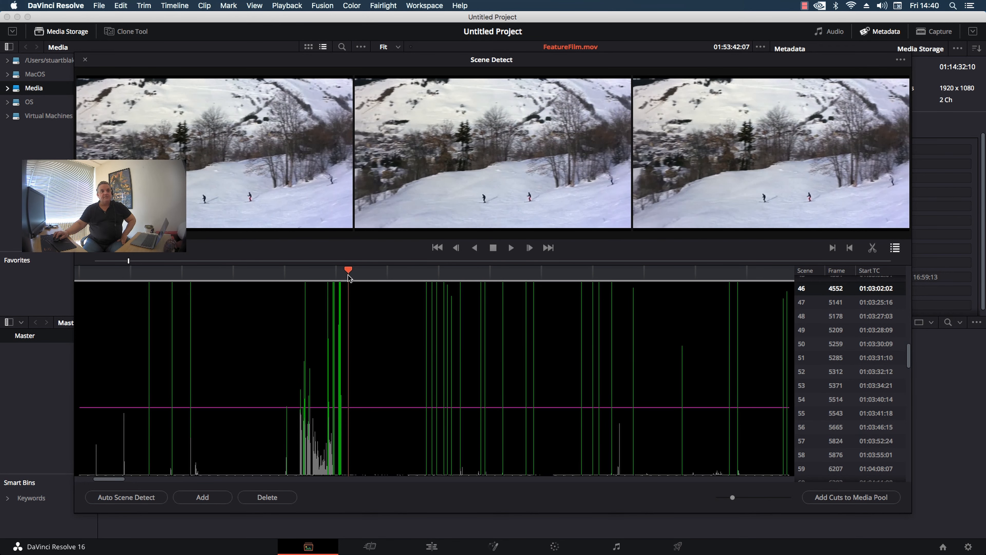
drag(349, 277, 344, 283)
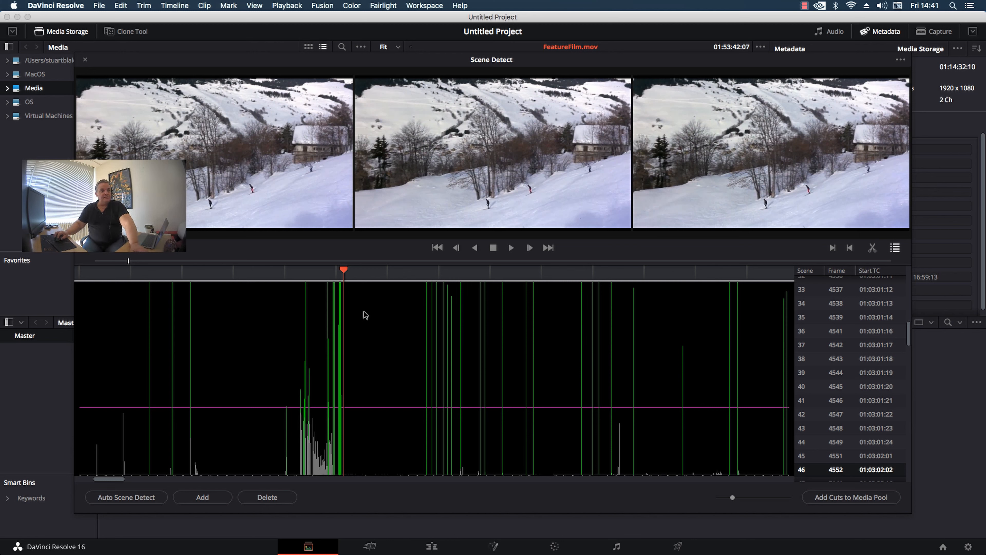
click(344, 271)
click(337, 404)
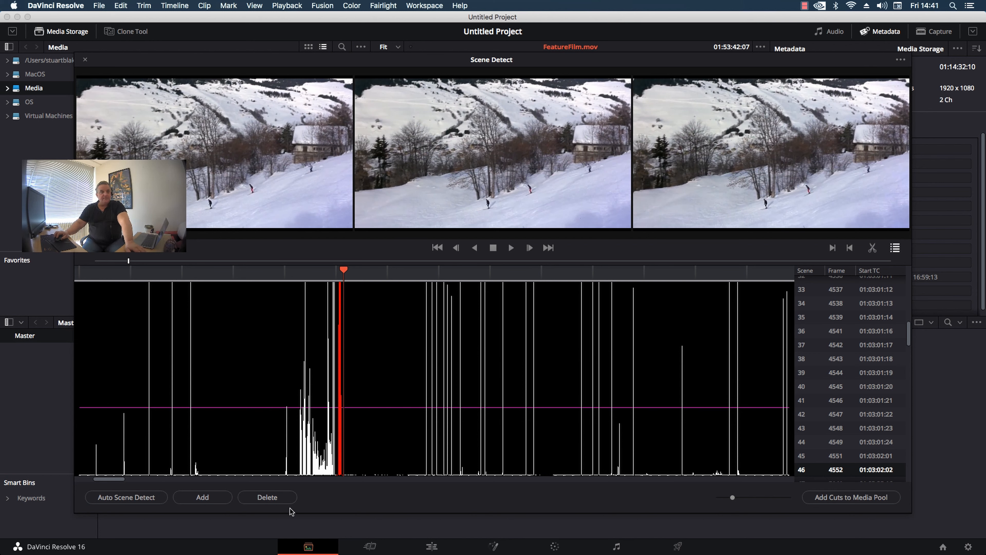
click(268, 498)
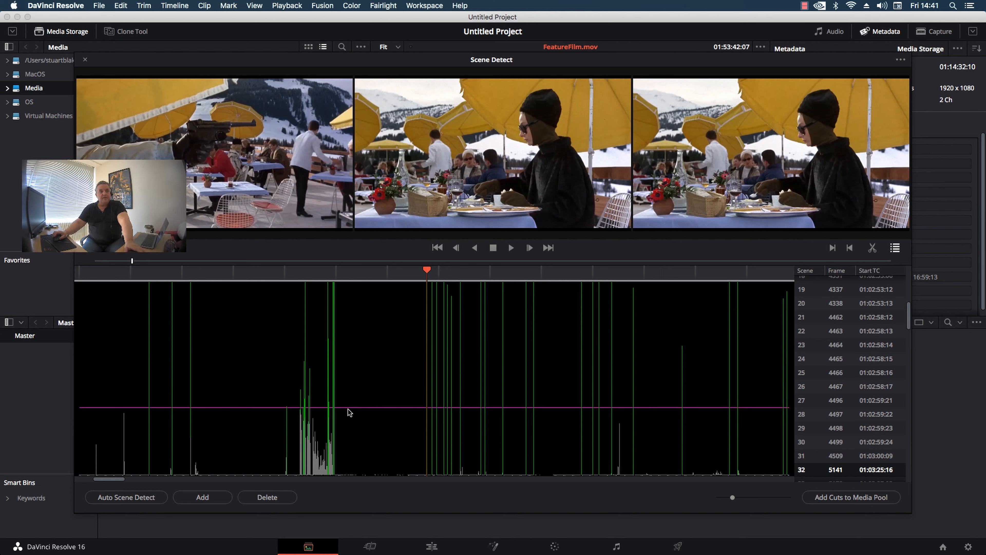
Lower the detection threshold to include weaker scene changes and add the cuts to the media pool.
drag(399, 408, 392, 408)
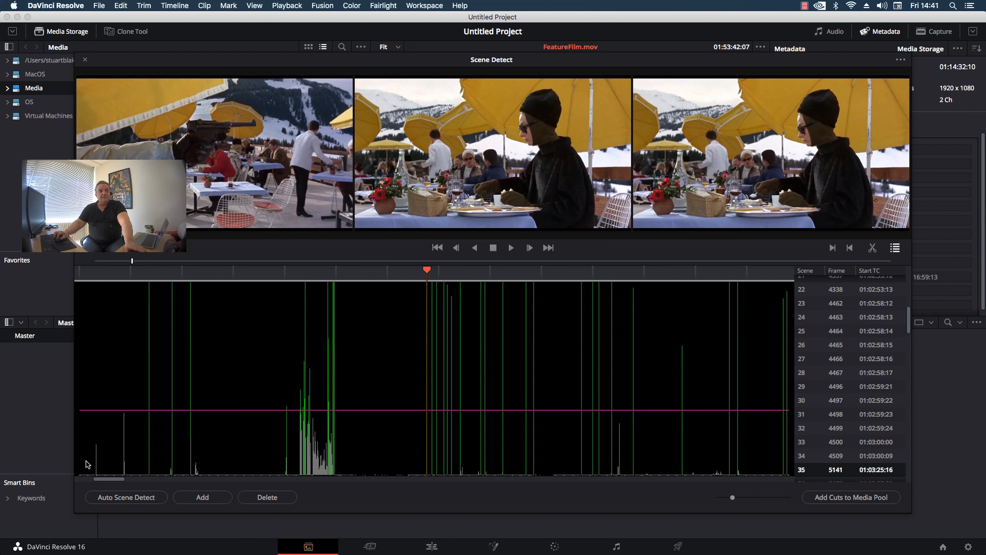
drag(171, 411, 176, 451)
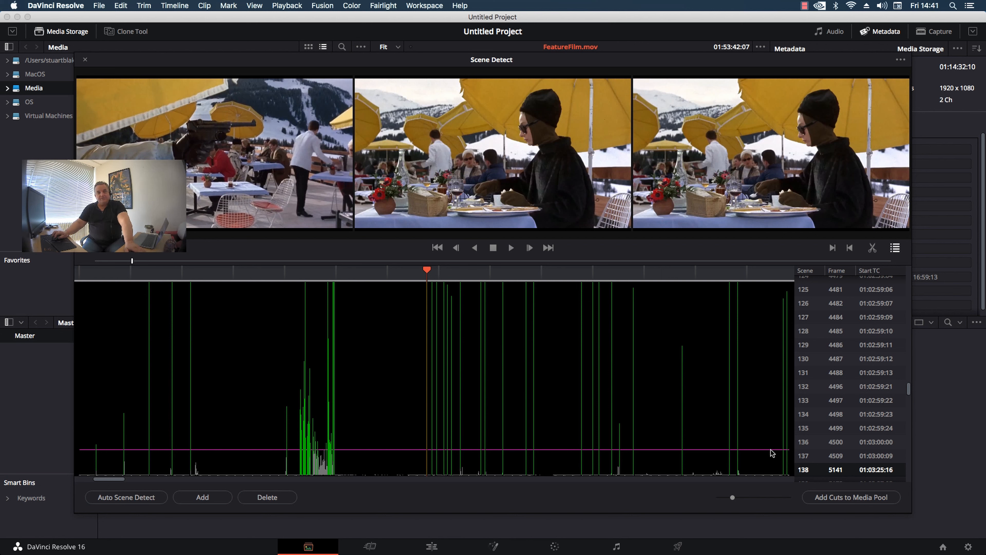
drag(770, 449, 771, 450)
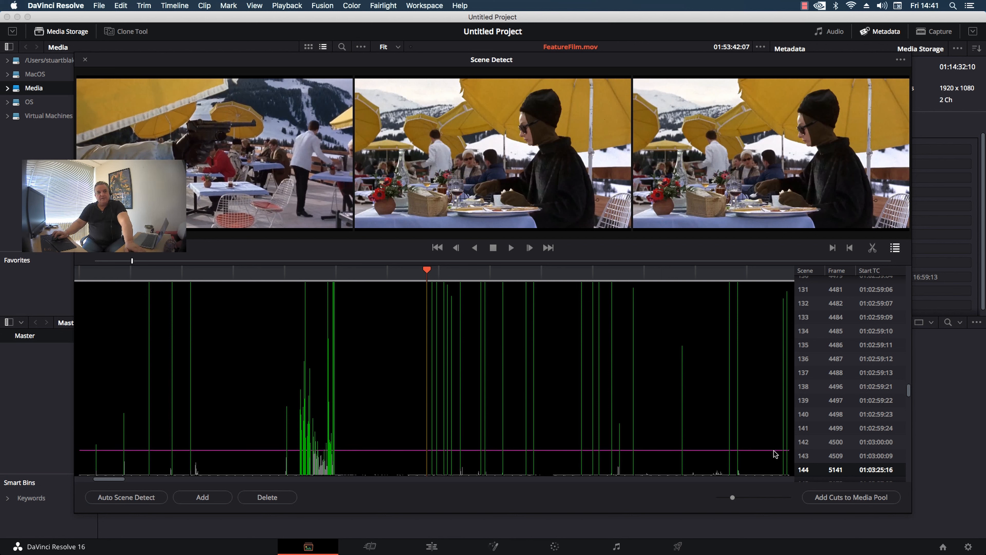
click(851, 498)
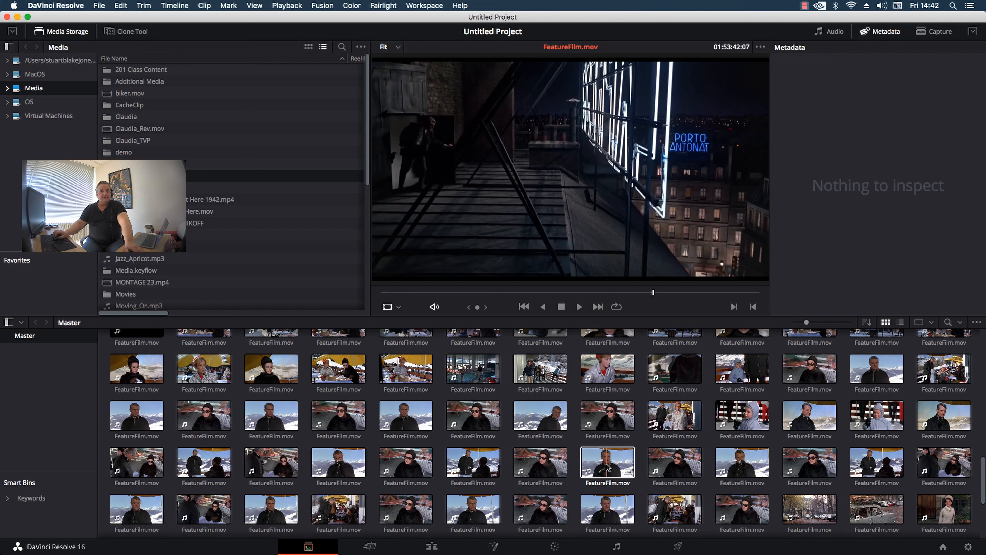
Preview several of the newly added FeatureFilm.mov clips from the media pool.
click(587, 467)
click(578, 470)
click(554, 466)
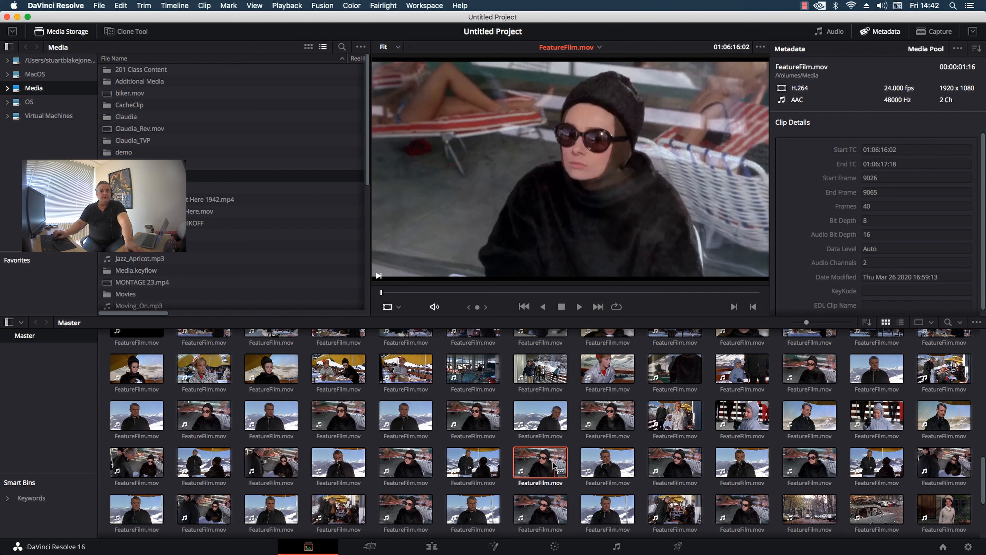
click(545, 418)
click(606, 416)
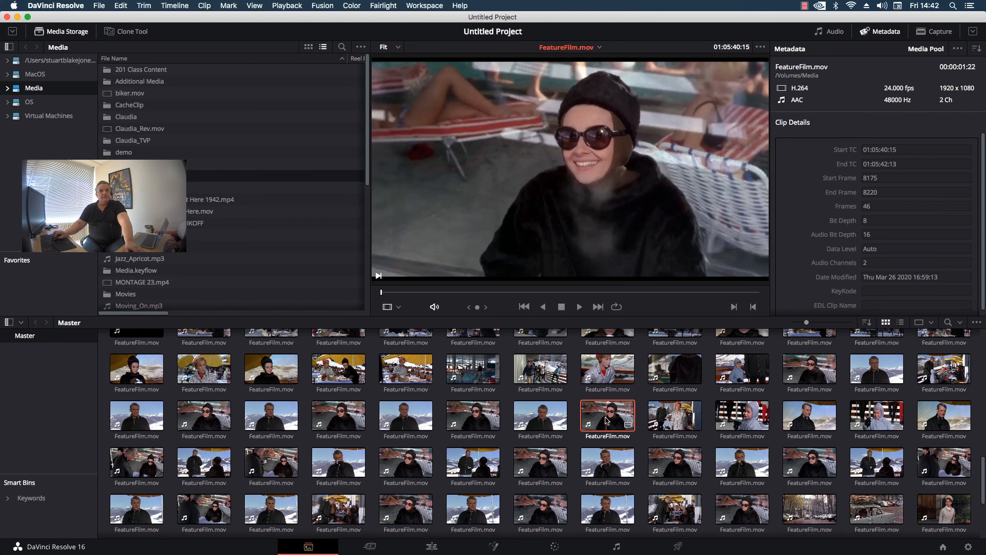
click(738, 412)
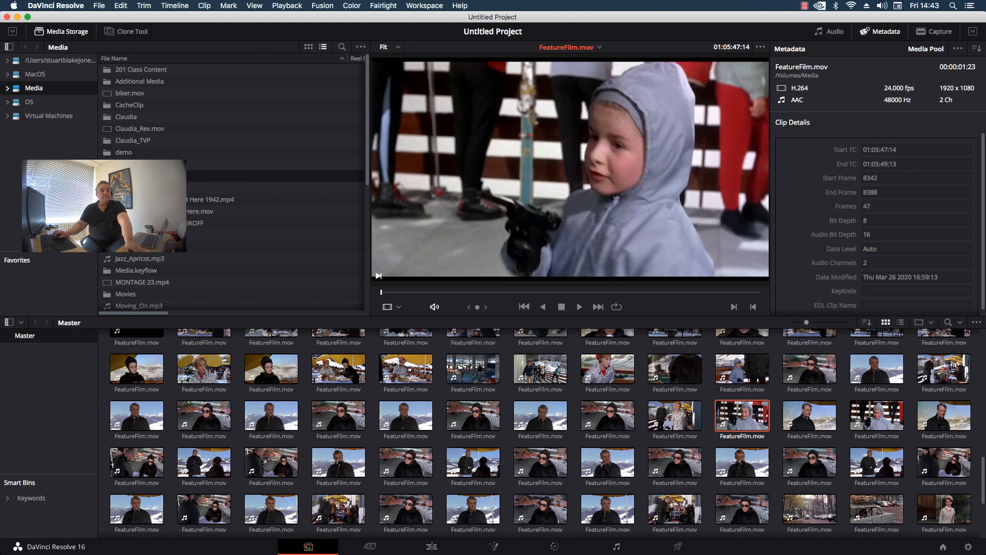
Reopen Scene Cut Detection for FeatureFilm.mov and review the detected cuts along the graph.
right_click(155, 178)
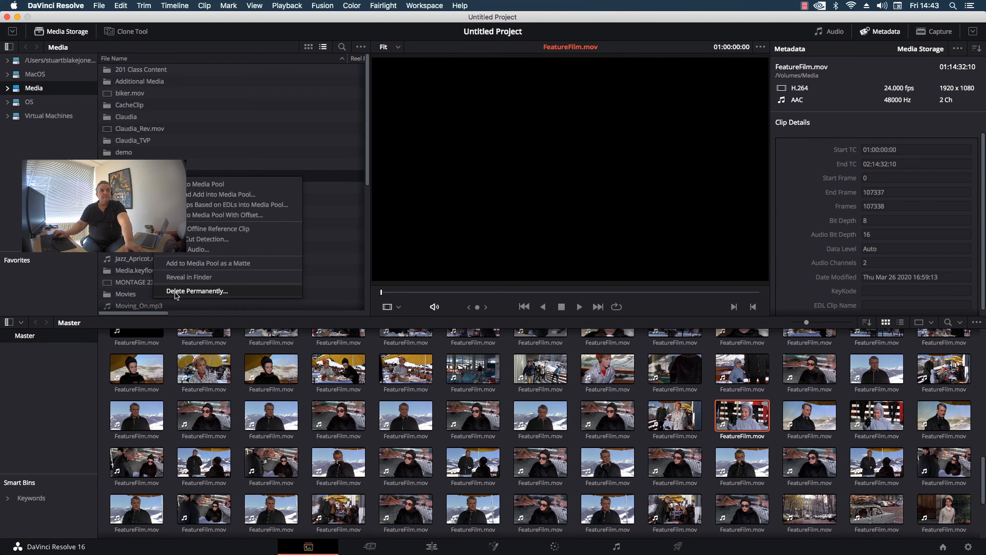
click(190, 239)
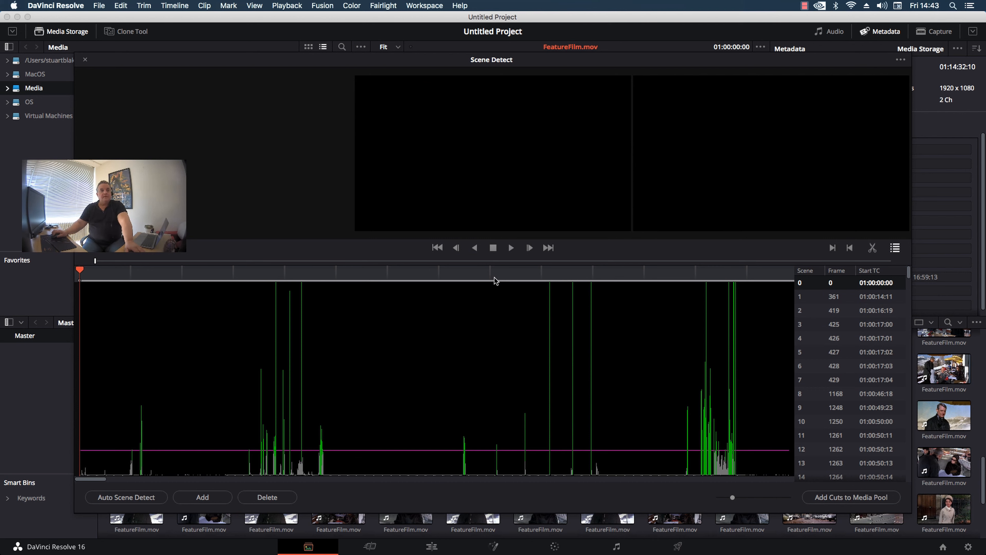
drag(495, 280, 760, 278)
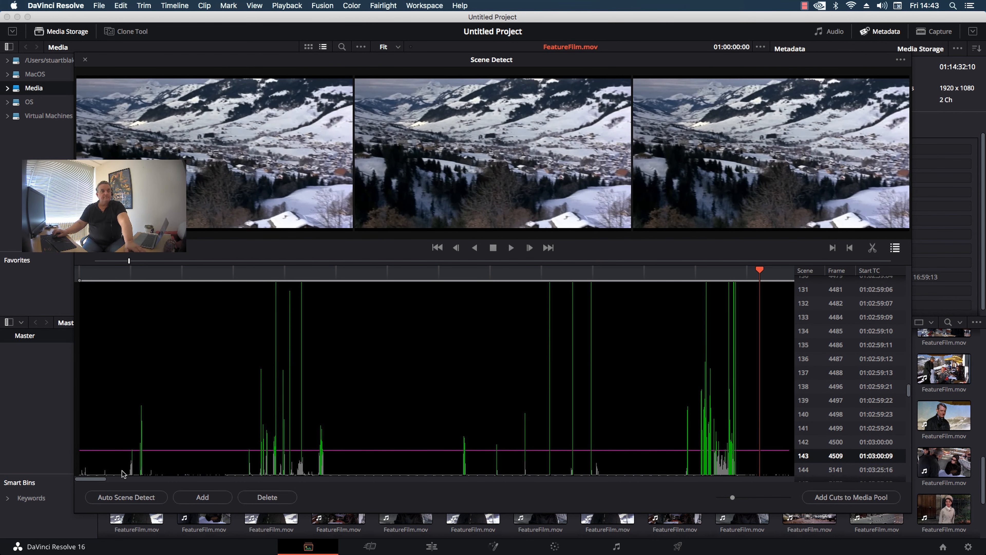
drag(92, 479, 94, 479)
drag(94, 479, 176, 479)
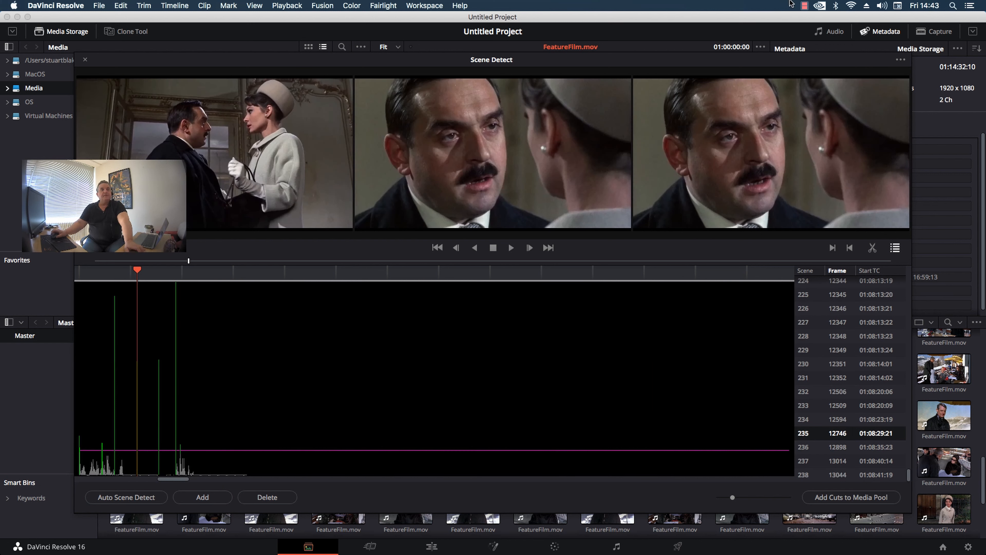
Open the Scene Detect window's additional options.
click(901, 61)
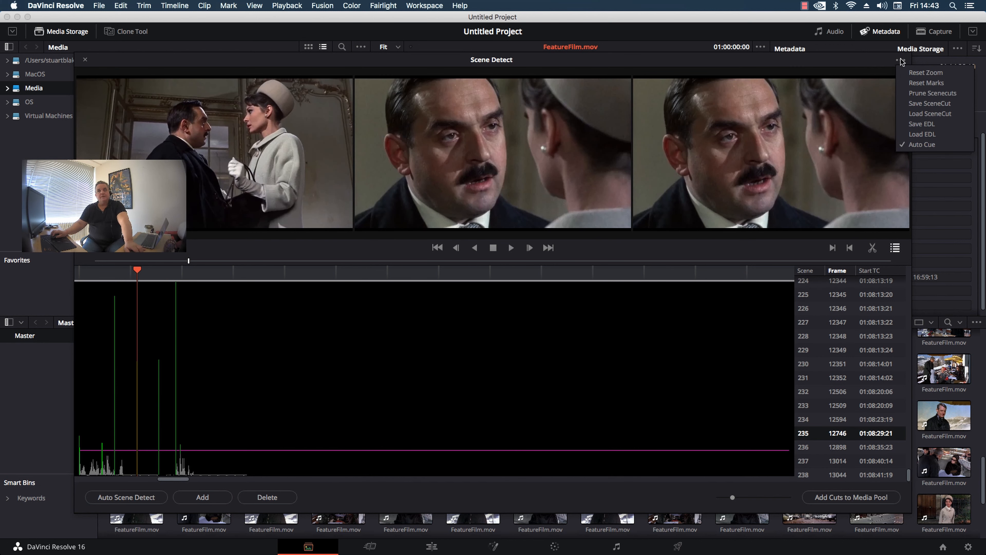